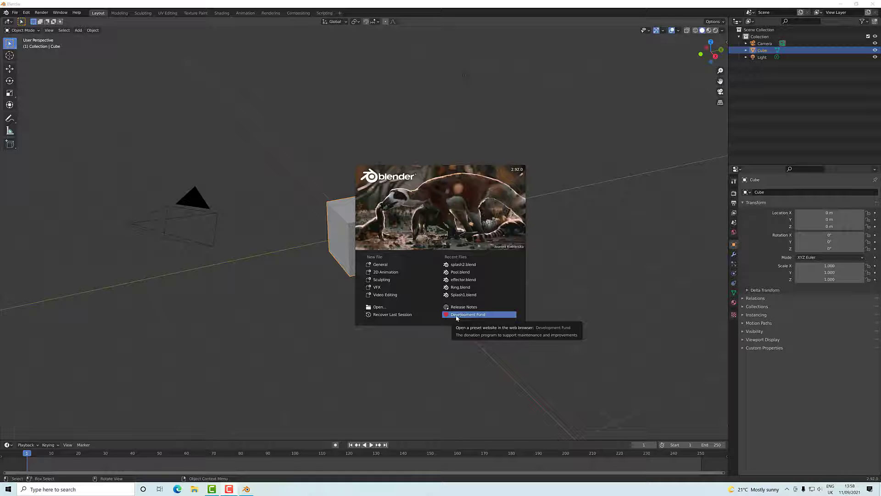
Start a General scene, then open Edit > Preferences and centre its window to review Keymap.
{"action": "left_click", "coordinate": [377, 265]}
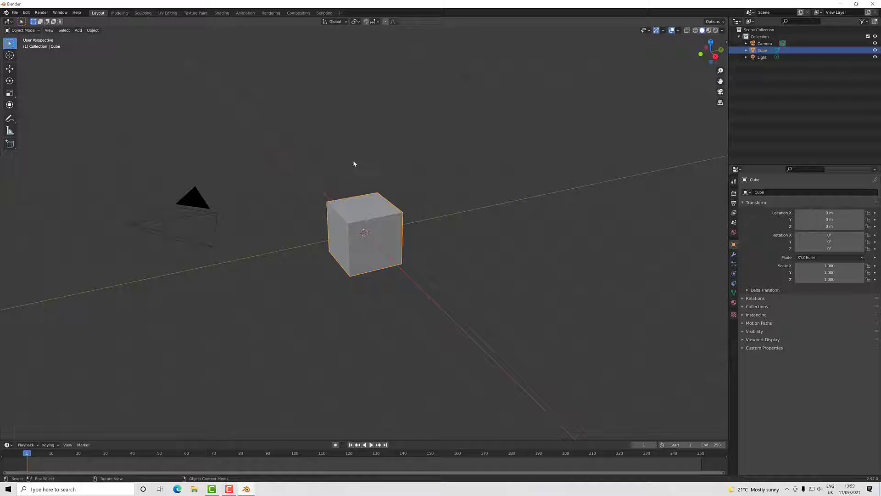
{"action": "left_click", "coordinate": [26, 13]}
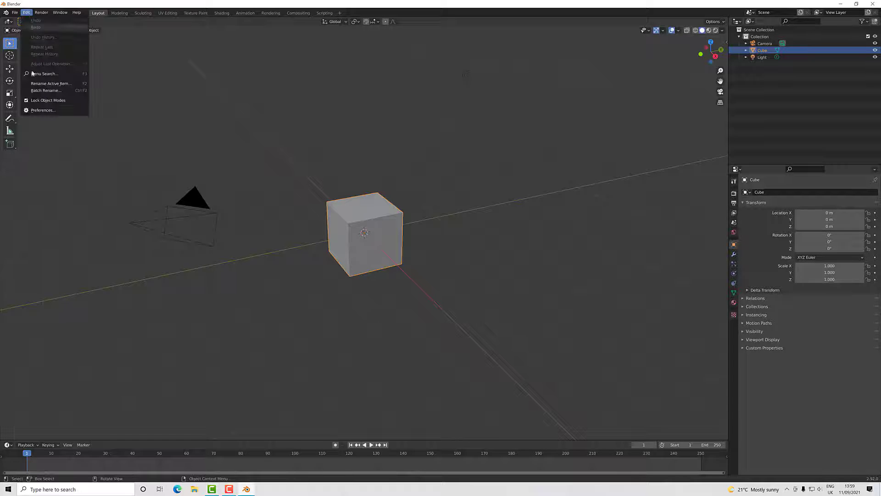
{"action": "left_click", "coordinate": [46, 110]}
{"action": "left_click_drag", "start_coordinate": [100, 27], "coordinate": [340, 152]}
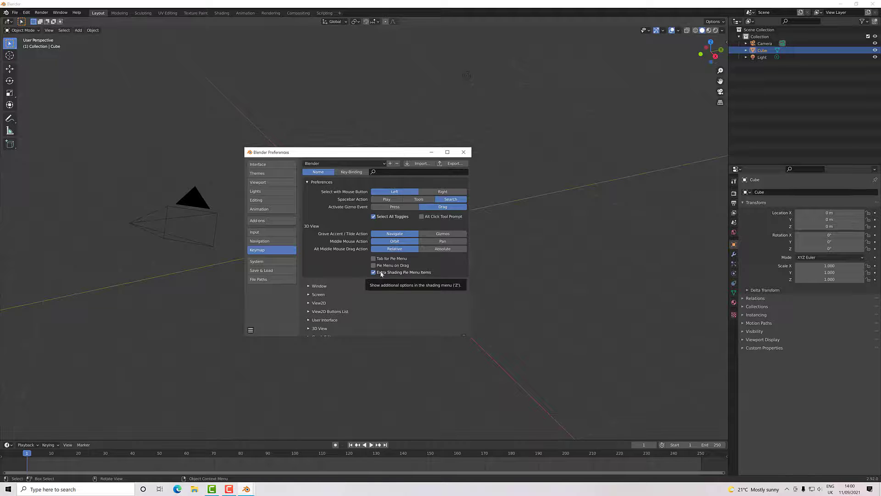
Close Preferences and orbit to a near-front view showing the cube's side faces.
{"action": "left_click", "coordinate": [464, 152]}
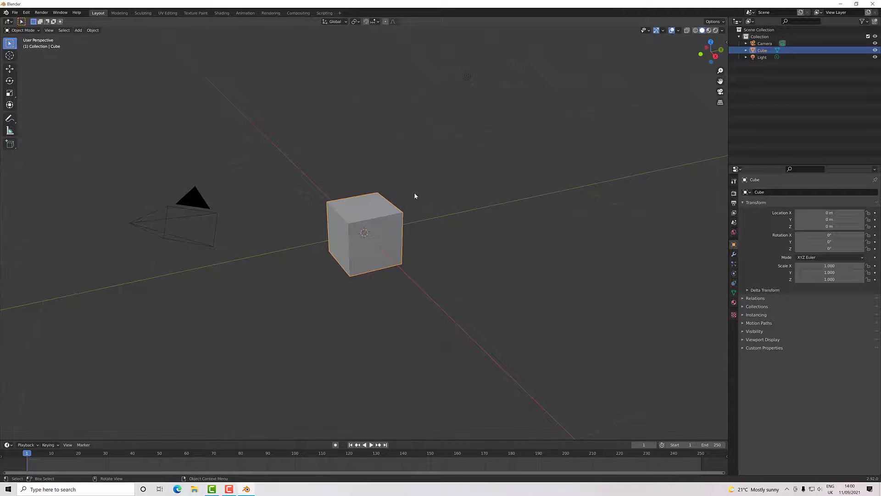
{"action": "middle_click_drag", "start_coordinate": [484, 208], "coordinate": [389, 162]}
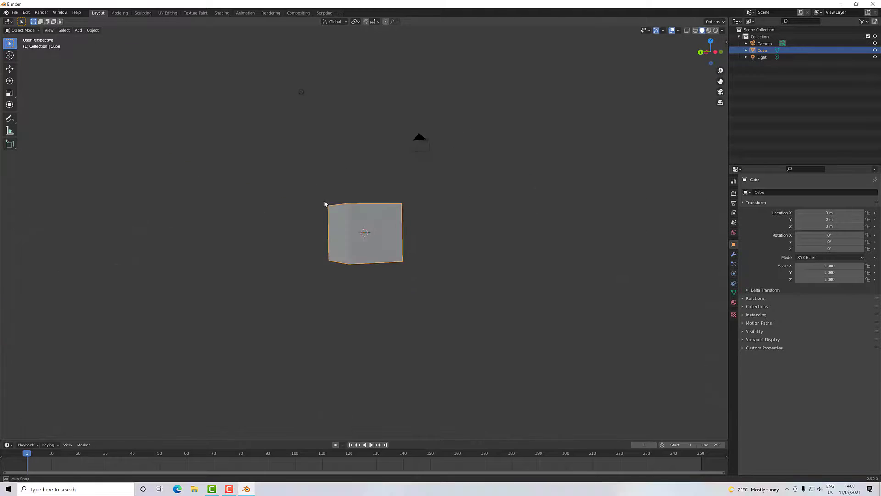
{"action": "middle_click_drag", "start_coordinate": [324, 205], "coordinate": [329, 233]}
Zoom in and out repeatedly on the cube to inspect it up close.
{"action": "scroll", "coordinate": [394, 225], "scroll_direction": "up", "scroll_amount": 2}
{"action": "scroll", "coordinate": [431, 223], "scroll_direction": "up", "scroll_amount": 1}
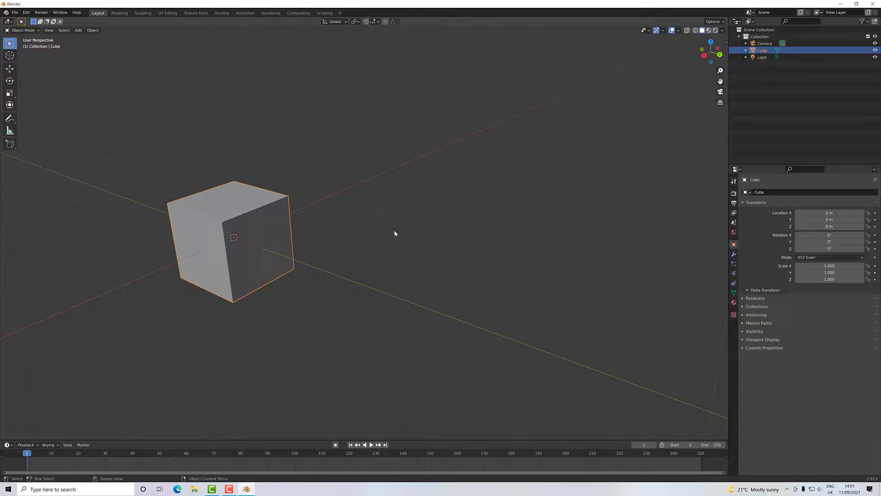
{"action": "scroll", "coordinate": [278, 232], "scroll_direction": "up", "scroll_amount": 5}
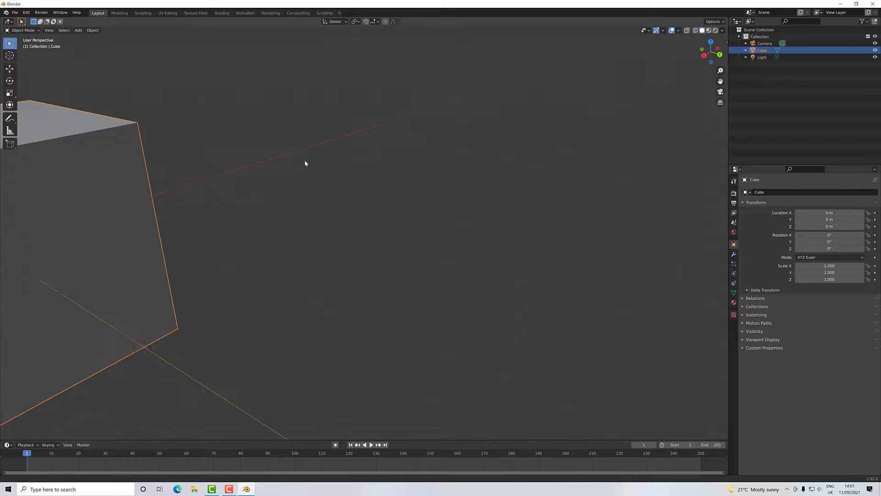
{"action": "scroll", "coordinate": [305, 163], "scroll_direction": "down", "scroll_amount": 6}
{"action": "scroll", "coordinate": [310, 241], "scroll_direction": "down", "scroll_amount": 1}
{"action": "scroll", "coordinate": [307, 191], "scroll_direction": "up", "scroll_amount": 5}
{"action": "scroll", "coordinate": [311, 211], "scroll_direction": "down", "scroll_amount": 5}
{"action": "scroll", "coordinate": [311, 227], "scroll_direction": "up", "scroll_amount": 2}
{"action": "scroll", "coordinate": [306, 194], "scroll_direction": "down", "scroll_amount": 2}
{"action": "scroll", "coordinate": [305, 223], "scroll_direction": "up", "scroll_amount": 7}
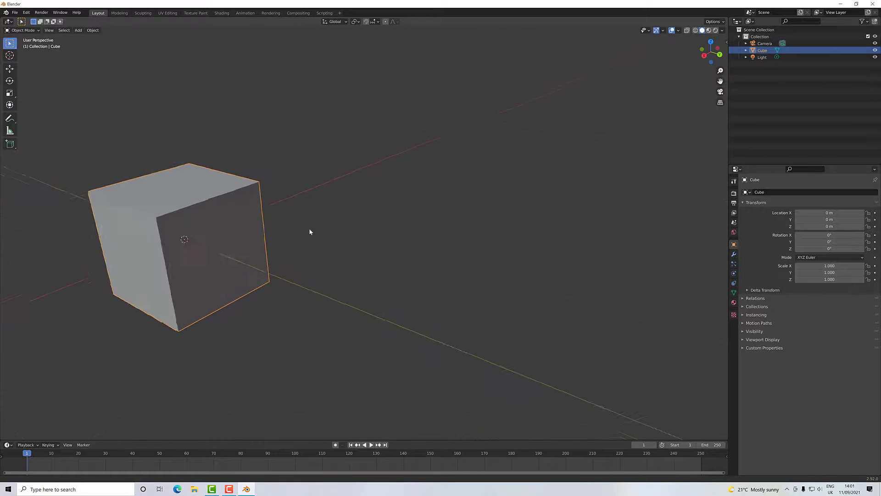
{"action": "scroll", "coordinate": [315, 198], "scroll_direction": "down", "scroll_amount": 4}
{"action": "scroll", "coordinate": [315, 242], "scroll_direction": "up", "scroll_amount": 3}
{"action": "scroll", "coordinate": [315, 199], "scroll_direction": "down", "scroll_amount": 1}
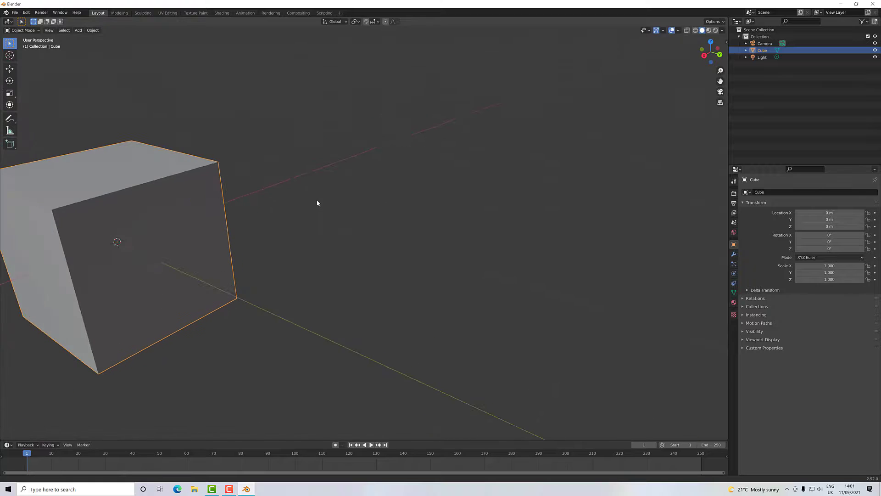
{"action": "scroll", "coordinate": [315, 230], "scroll_direction": "up", "scroll_amount": 2}
{"action": "scroll", "coordinate": [317, 241], "scroll_direction": "down", "scroll_amount": 2}
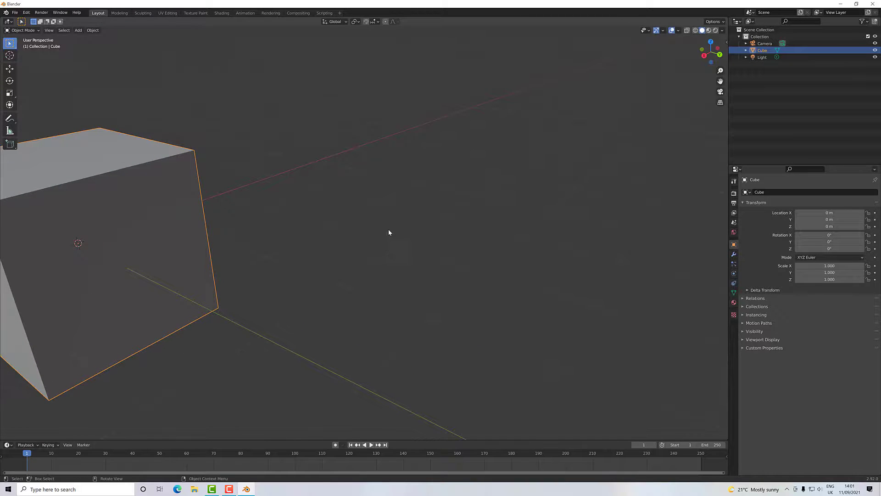
{"action": "scroll", "coordinate": [388, 232], "scroll_direction": "up", "scroll_amount": 4}
{"action": "scroll", "coordinate": [388, 232], "scroll_direction": "down", "scroll_amount": 8}
{"action": "scroll", "coordinate": [389, 233], "scroll_direction": "up", "scroll_amount": 5}
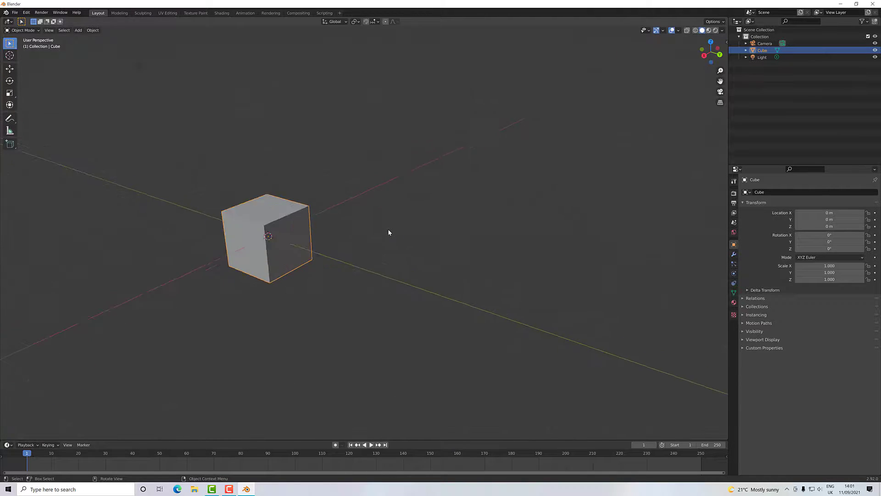
{"action": "scroll", "coordinate": [388, 230], "scroll_direction": "up", "scroll_amount": 2}
{"action": "scroll", "coordinate": [388, 231], "scroll_direction": "down", "scroll_amount": 3}
{"action": "scroll", "coordinate": [389, 230], "scroll_direction": "up", "scroll_amount": 2}
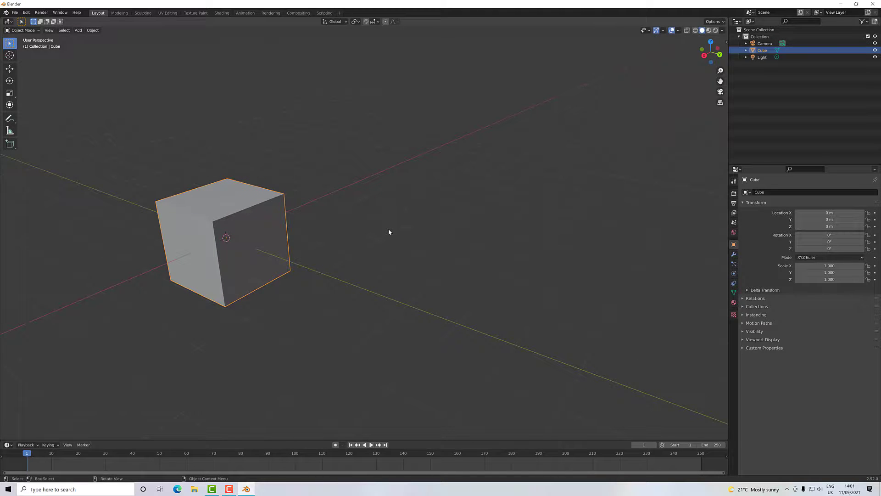
Orbit across the floor grid with Alt held until the cube leaves the view.
{"action": "key", "text": "alt"}
{"action": "middle_click_drag", "start_coordinate": [400, 231], "coordinate": [381, 236]}
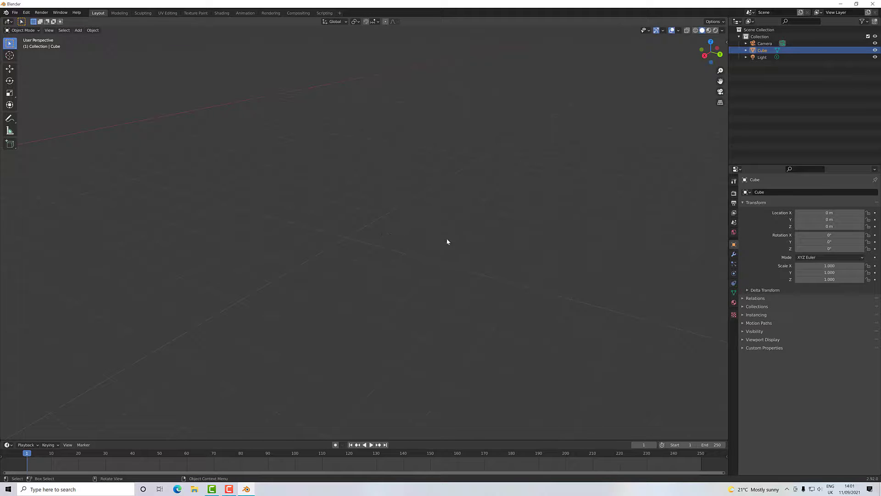
{"action": "middle_click_drag", "start_coordinate": [463, 236], "coordinate": [374, 229]}
{"action": "middle_click_drag", "start_coordinate": [423, 149], "coordinate": [313, 245]}
Frame the selected cube with numpad period, then orbit to view it from above a corner.
{"action": "key", "text": "KP_Decimal"}
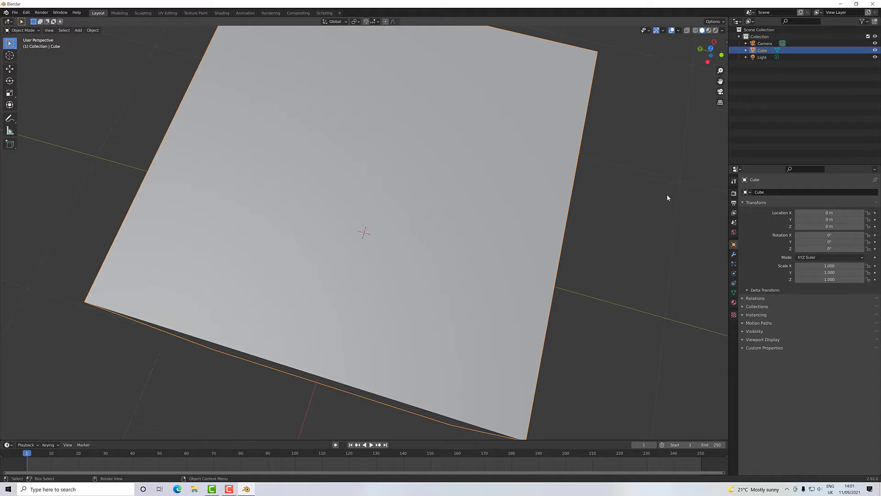
{"action": "middle_click_drag", "start_coordinate": [667, 198], "coordinate": [558, 220]}
{"action": "scroll", "coordinate": [554, 209], "scroll_direction": "down", "scroll_amount": 2}
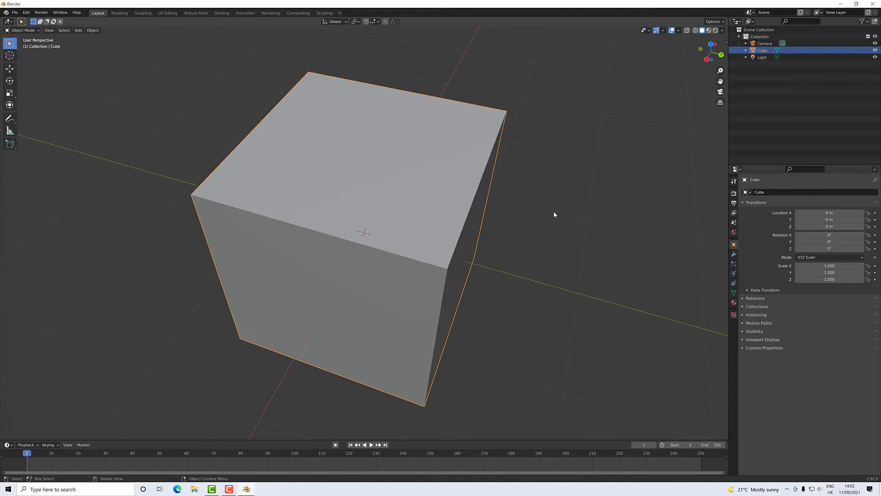
{"action": "mouse_move", "coordinate": [551, 205]}
{"action": "middle_mouse_down"}
{"action": "mouse_move", "coordinate": [535, 191]}
{"action": "mouse_move", "coordinate": [552, 197]}
{"action": "middle_mouse_up"}
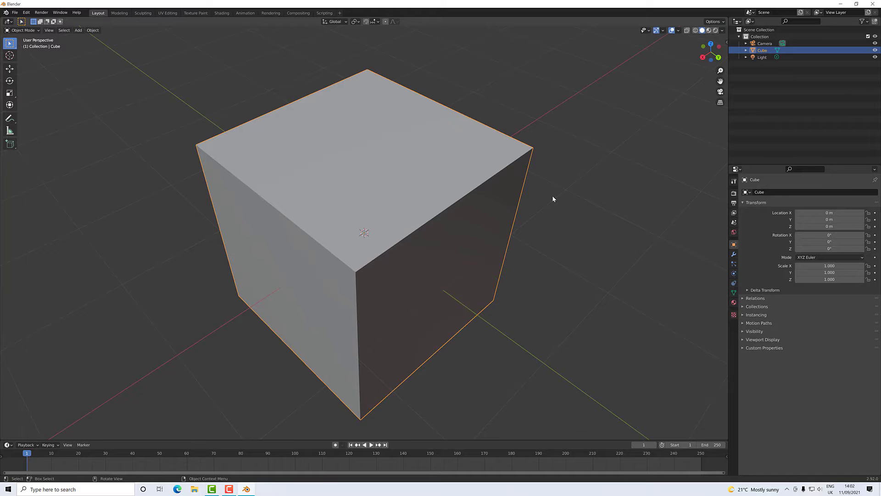